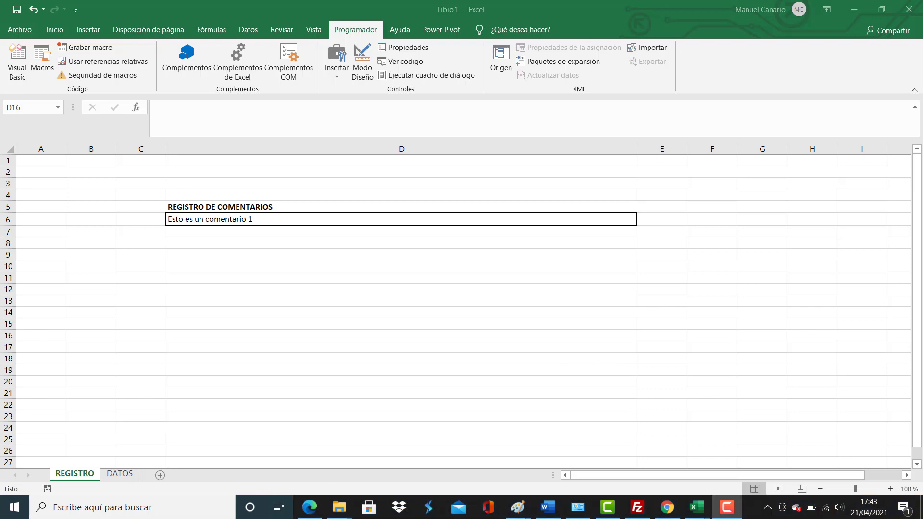
# - Look over the comment database area on the DATOS sheet, including cell C6, and return to the REGISTRO sheet
pyautogui.click(122, 475)
pyautogui.click(214, 270)
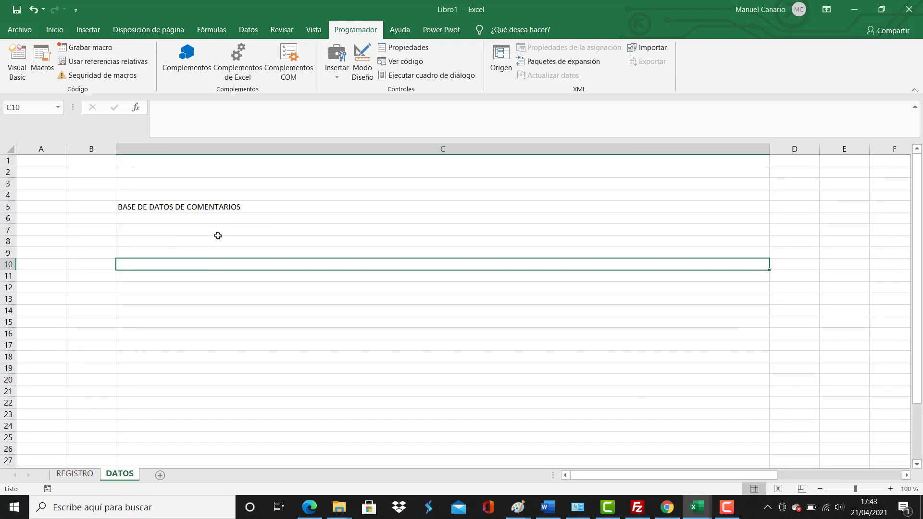
pyautogui.click(218, 217)
pyautogui.click(74, 474)
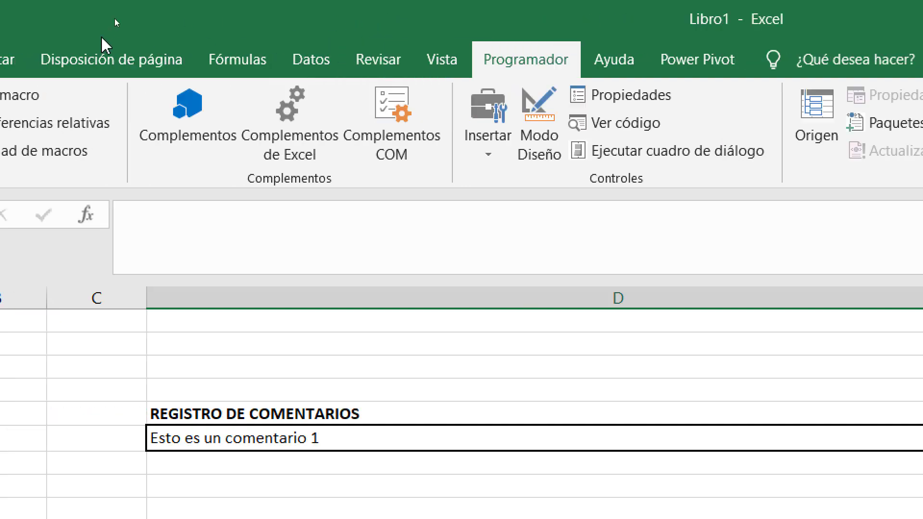
# - Check in Excel's ribbon customization options that Programador is enabled, and accept the settings
pyautogui.click(34, 57)
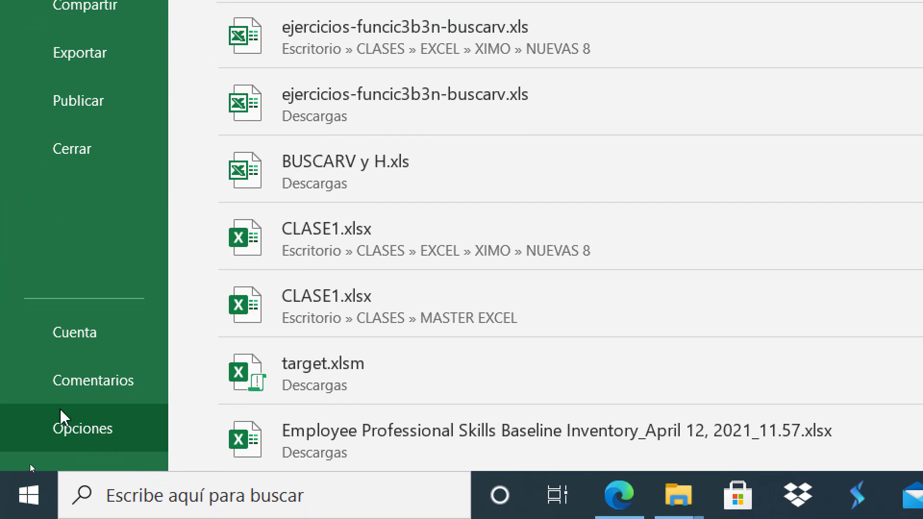
pyautogui.click(61, 417)
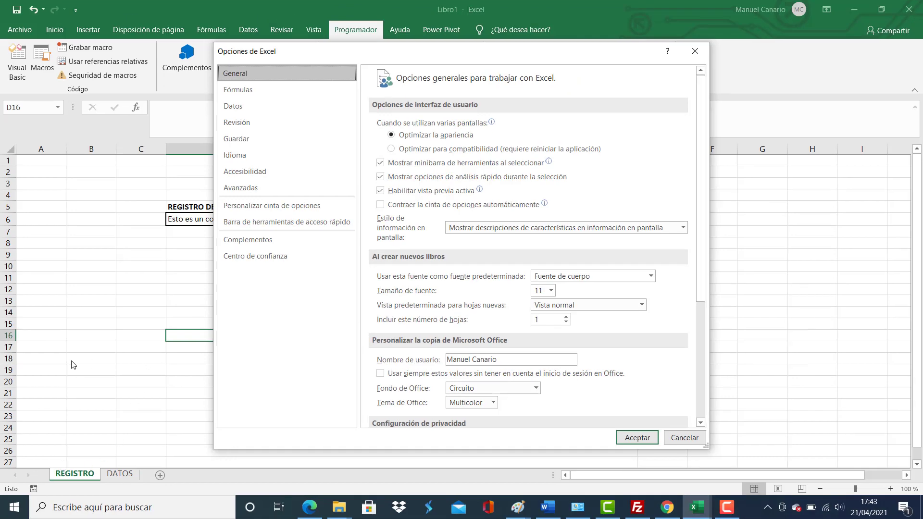
pyautogui.click(278, 210)
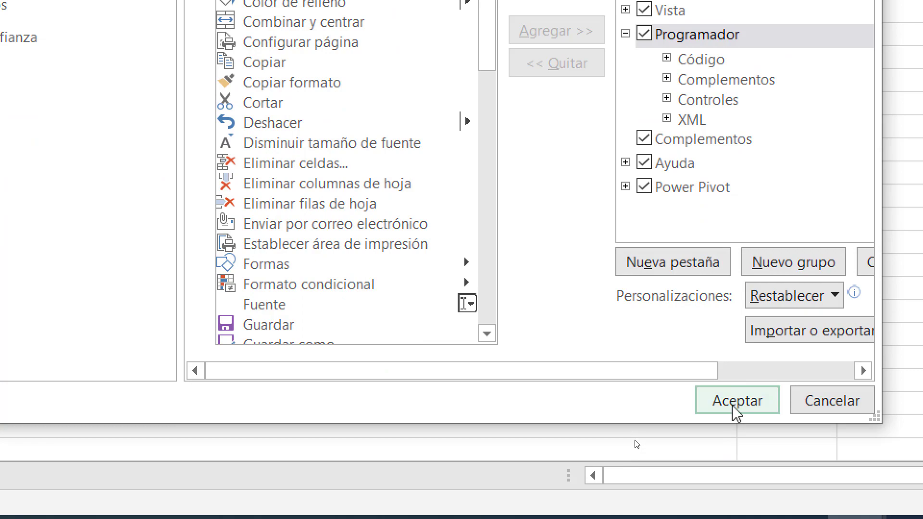
pyautogui.click(736, 401)
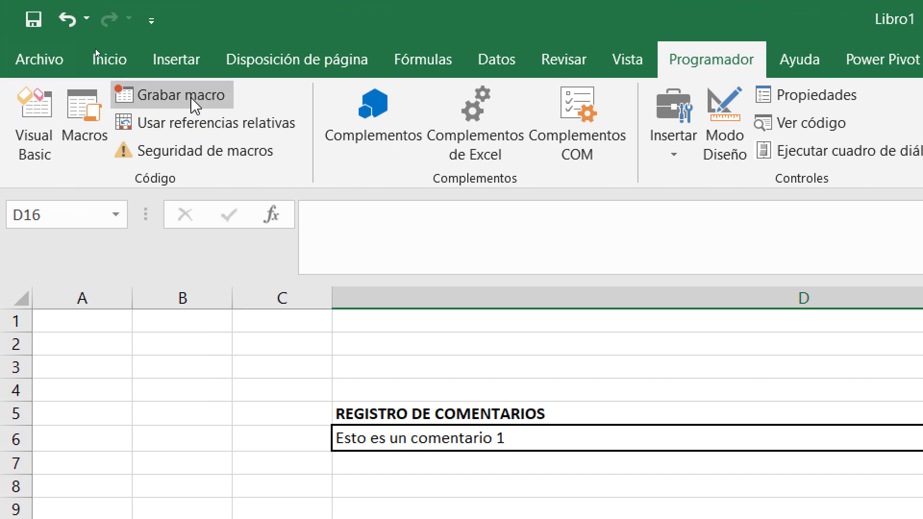
# - Start recording a macro named registrar, stored in this workbook
pyautogui.click(191, 98)
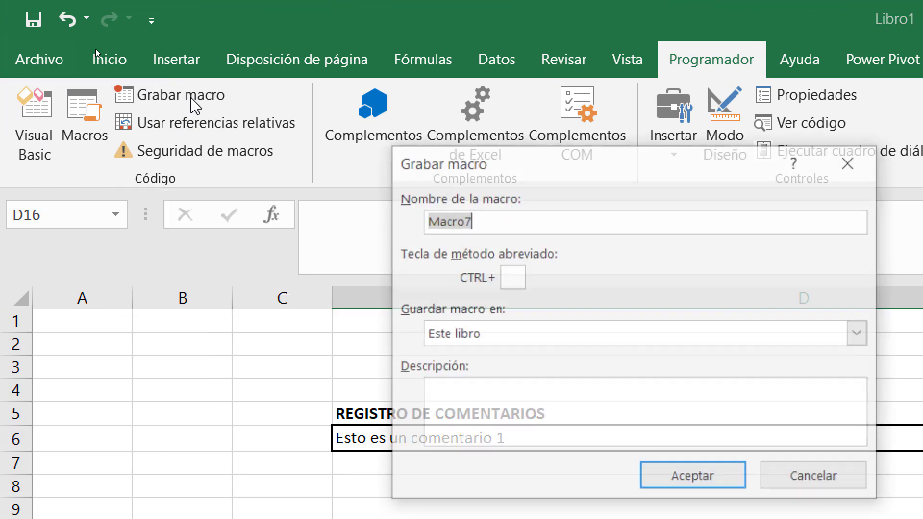
pyautogui.write('regista')
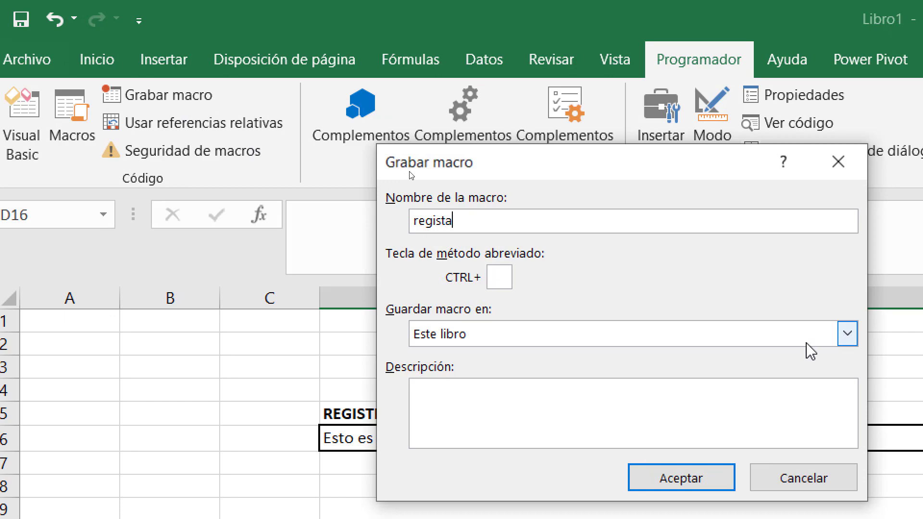
pyautogui.press('BackSpace')
pyautogui.write('rar')
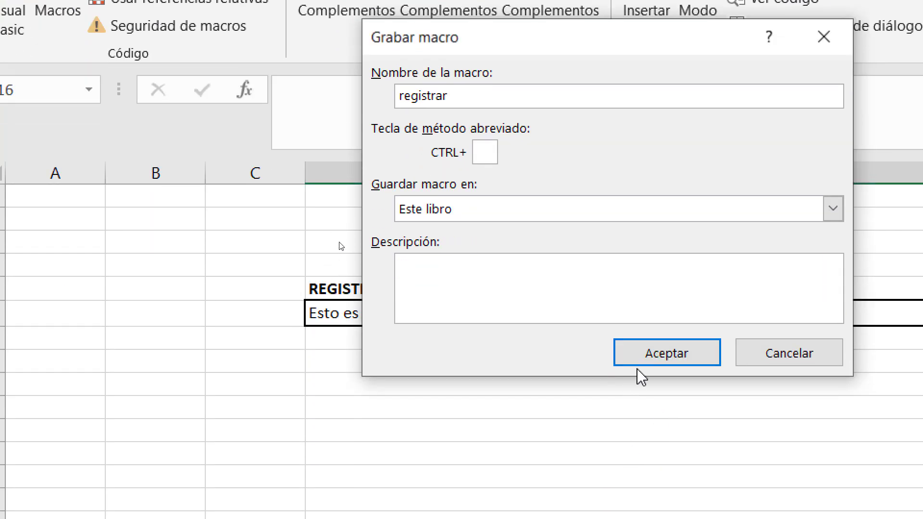
pyautogui.click(656, 412)
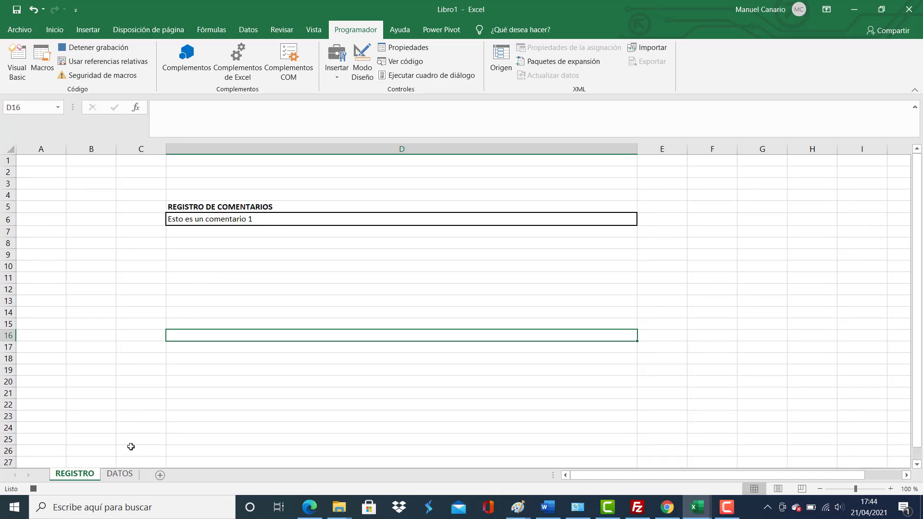
# - Insert a new row at row 6 of the DATOS sheet, directly below the database heading
pyautogui.click(120, 474)
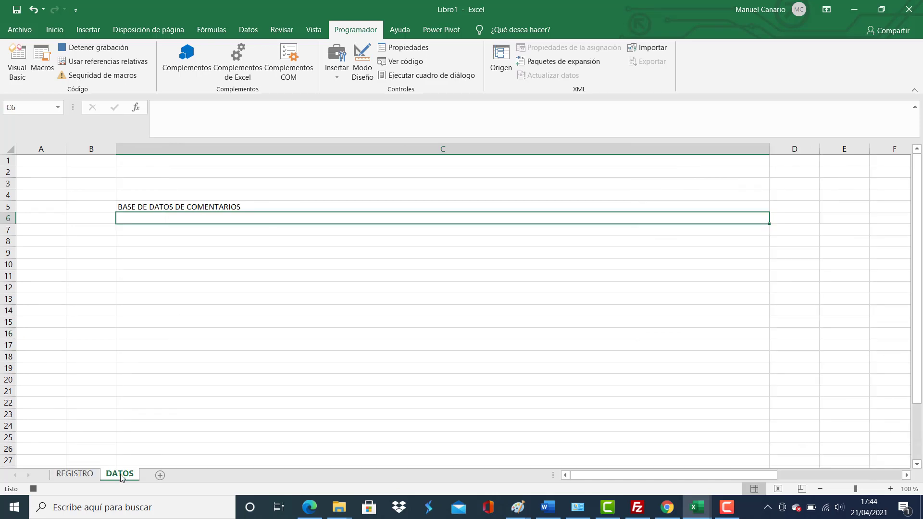
pyautogui.click(7, 218)
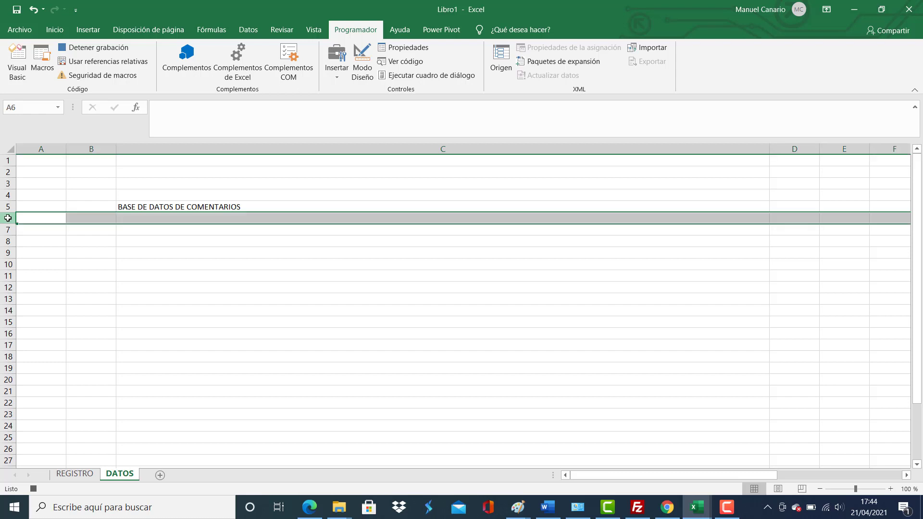
pyautogui.rightClick(6, 218)
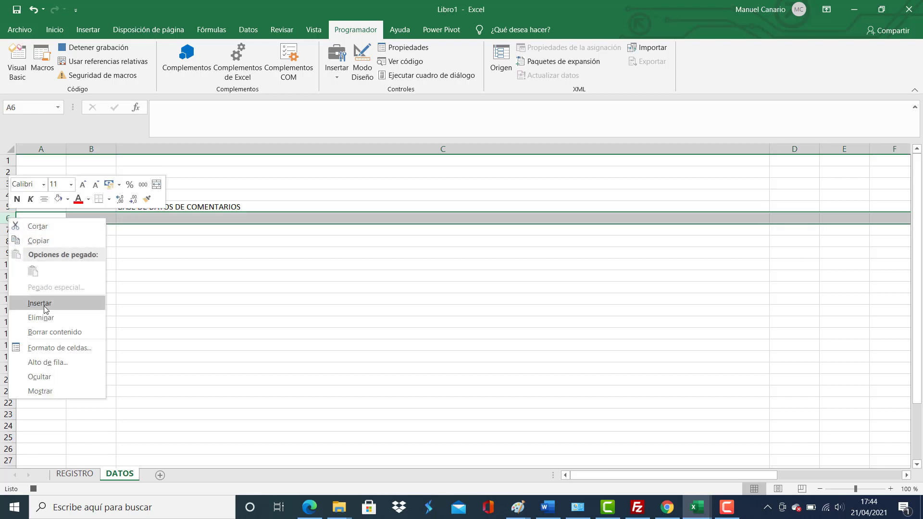
pyautogui.click(61, 303)
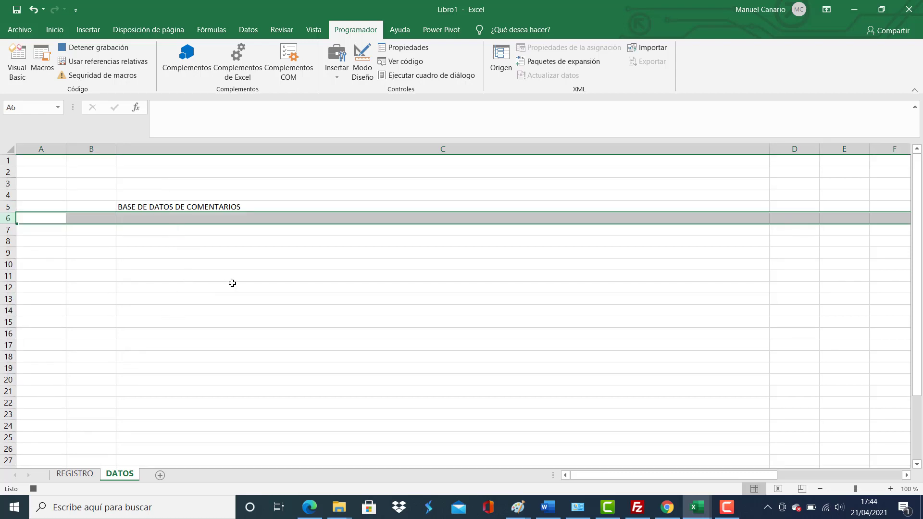
# - Copy the comment in D6 of the REGISTRO sheet and paste it as values into C6 of the DATOS sheet
pyautogui.click(73, 474)
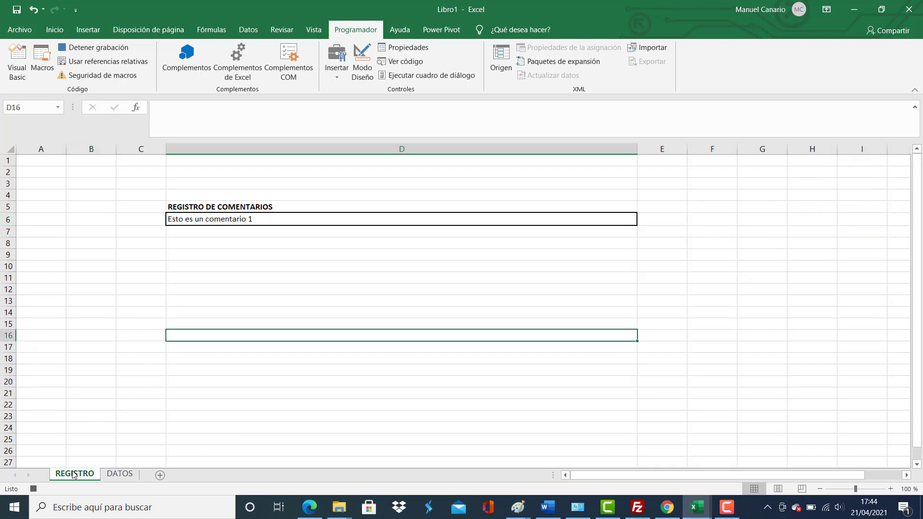
pyautogui.click(235, 219)
pyautogui.rightClick(235, 219)
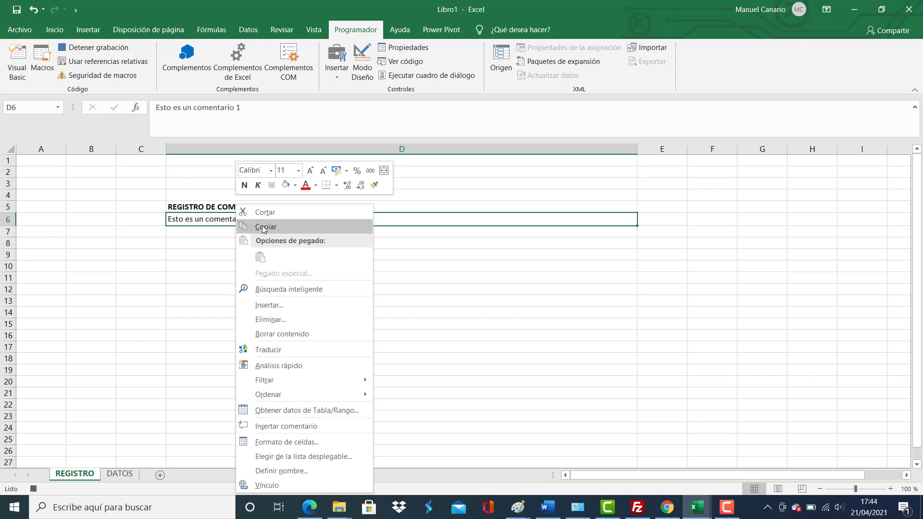
pyautogui.click(264, 226)
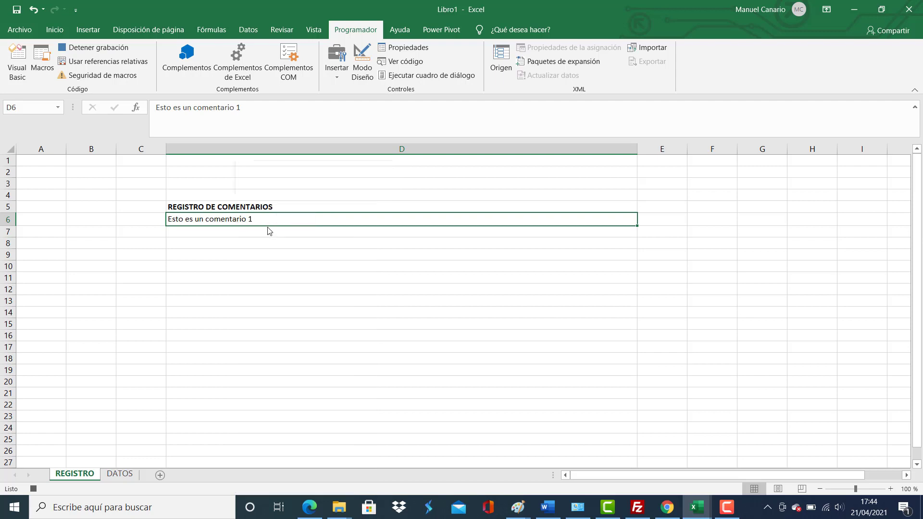
pyautogui.click(120, 474)
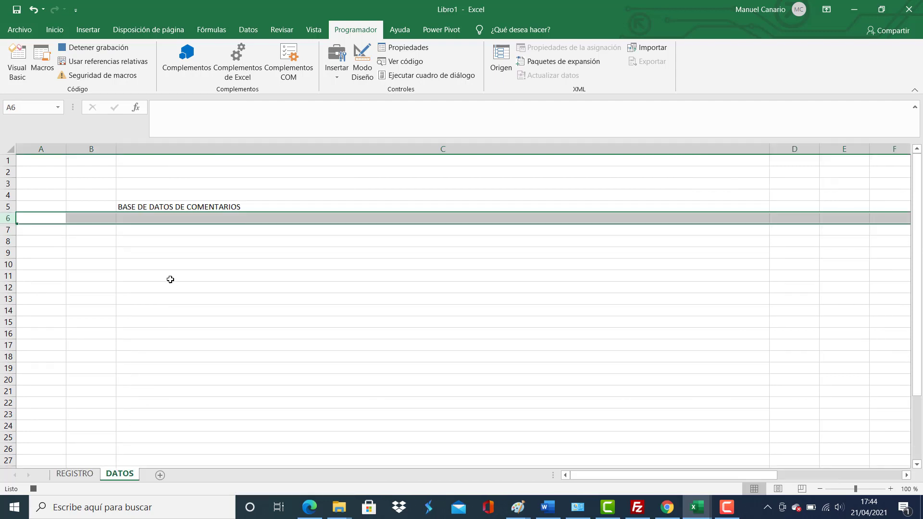
pyautogui.click(149, 218)
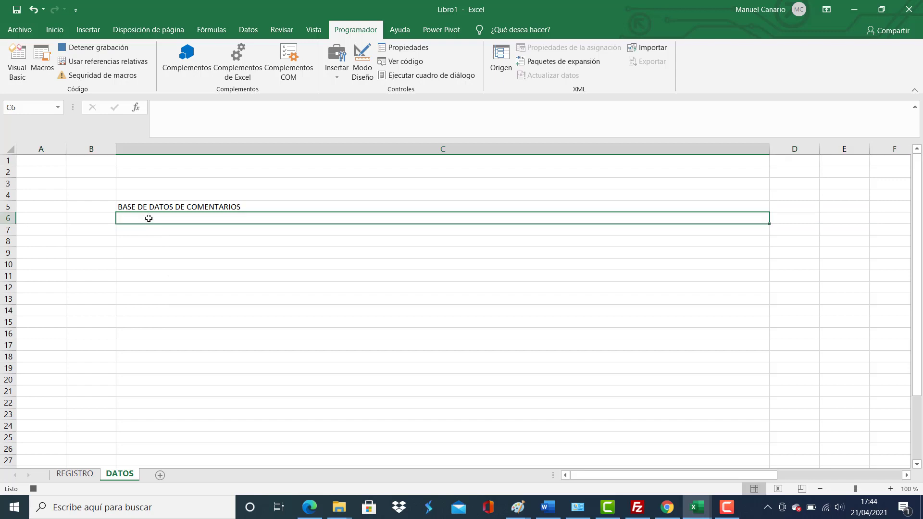
pyautogui.rightClick(149, 219)
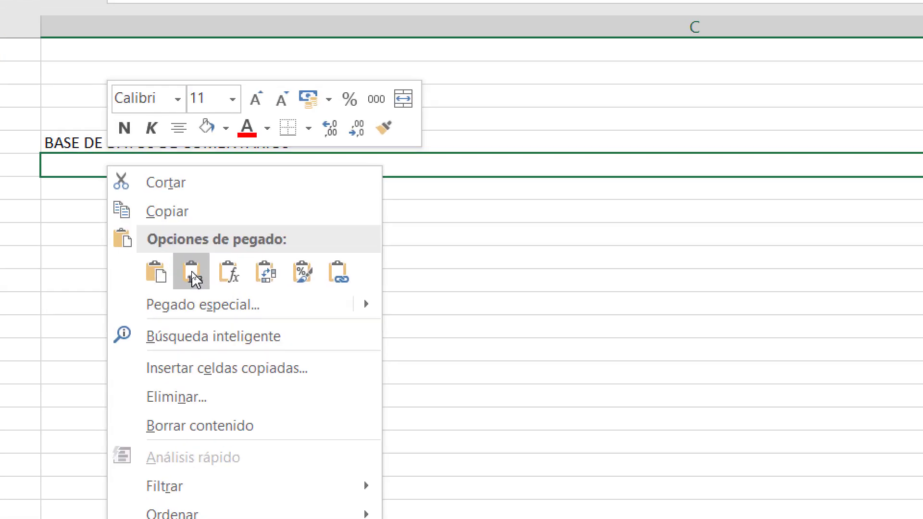
pyautogui.click(195, 277)
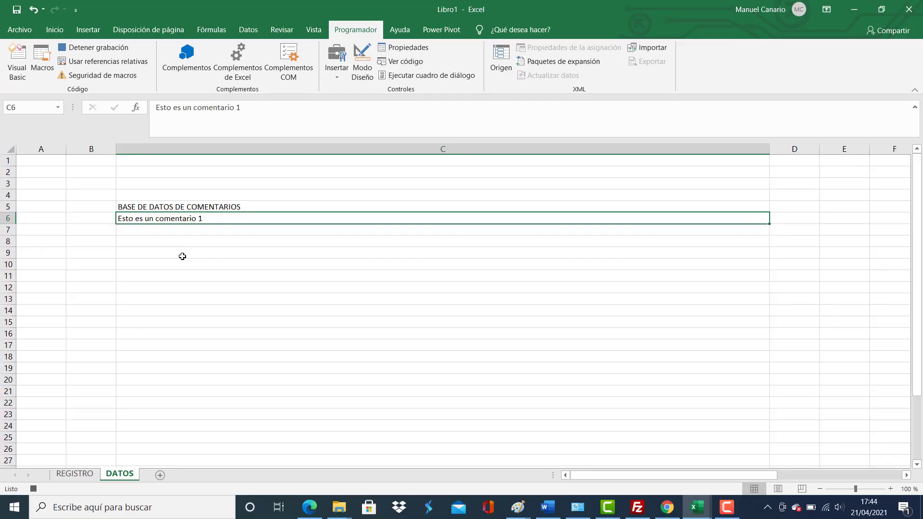
# - Clear the comment in D6 of the REGISTRO sheet and stop the macro recording
pyautogui.click(75, 474)
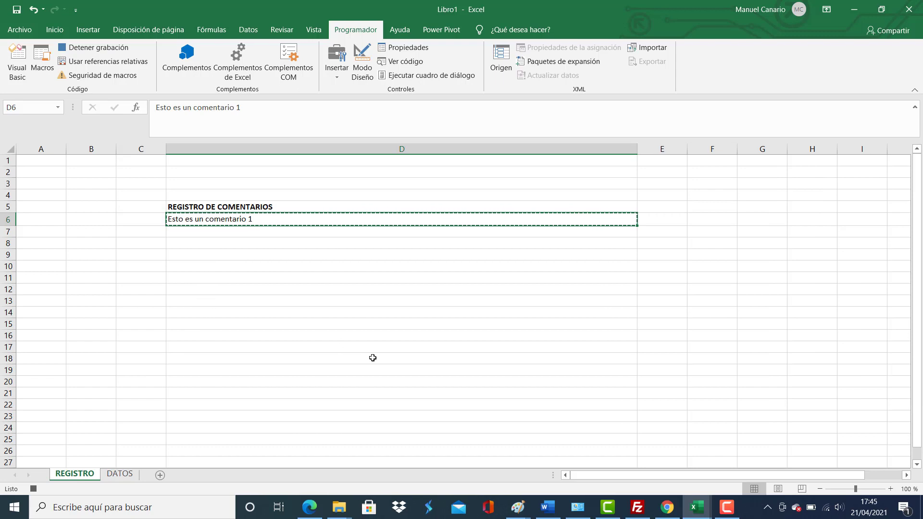
pyautogui.press('Delete')
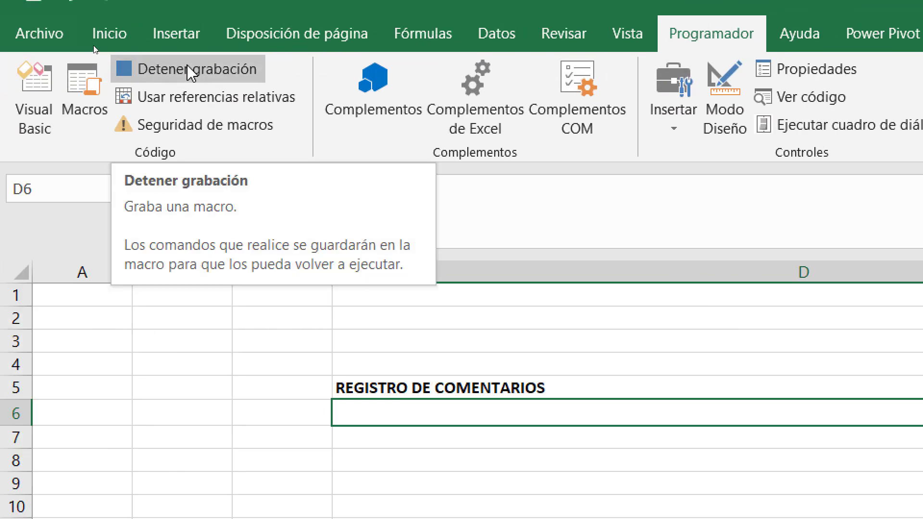
pyautogui.click(190, 73)
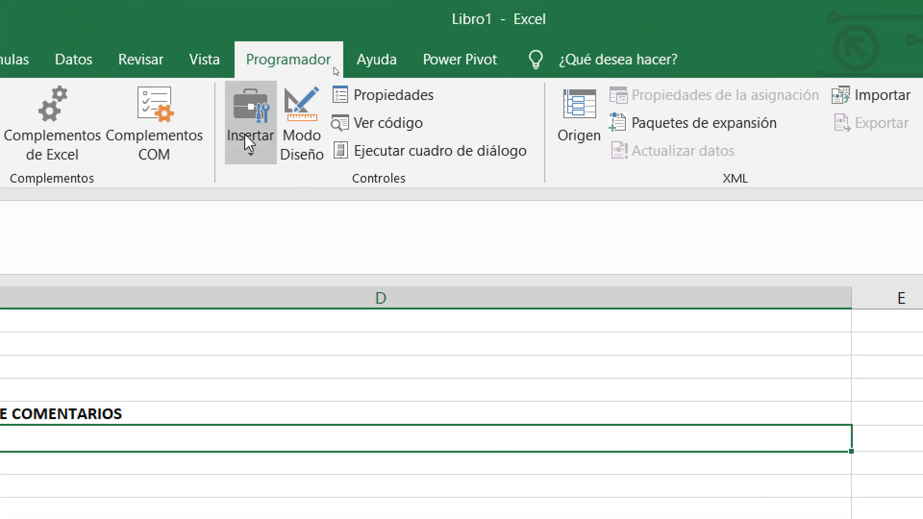
# - Draw a form control button beside the comment cell, covering about E4 to G8, and assign the registrar macro to it
pyautogui.click(247, 143)
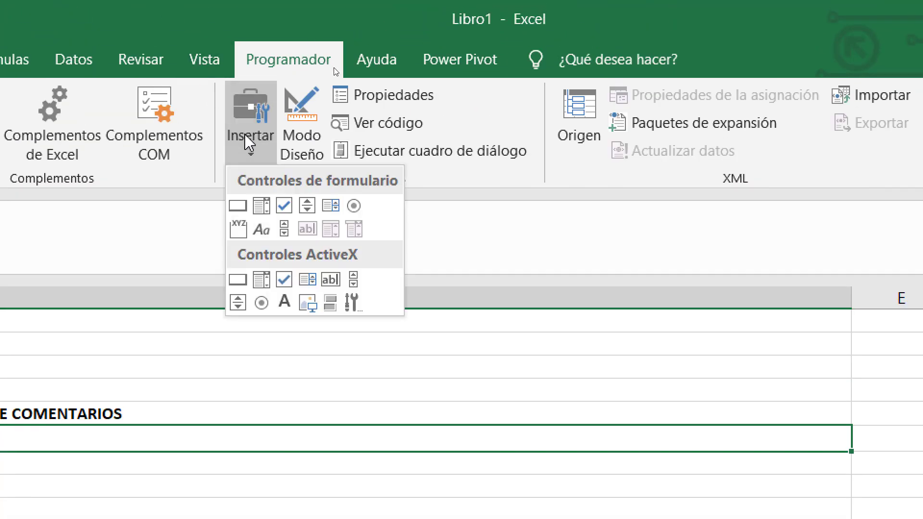
pyautogui.click(239, 208)
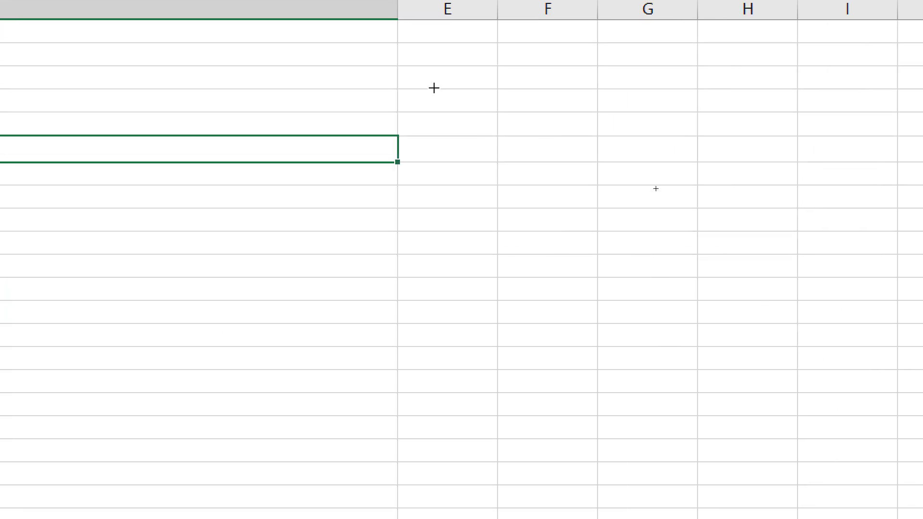
pyautogui.moveTo(437, 93); pyautogui.dragTo(614, 196)
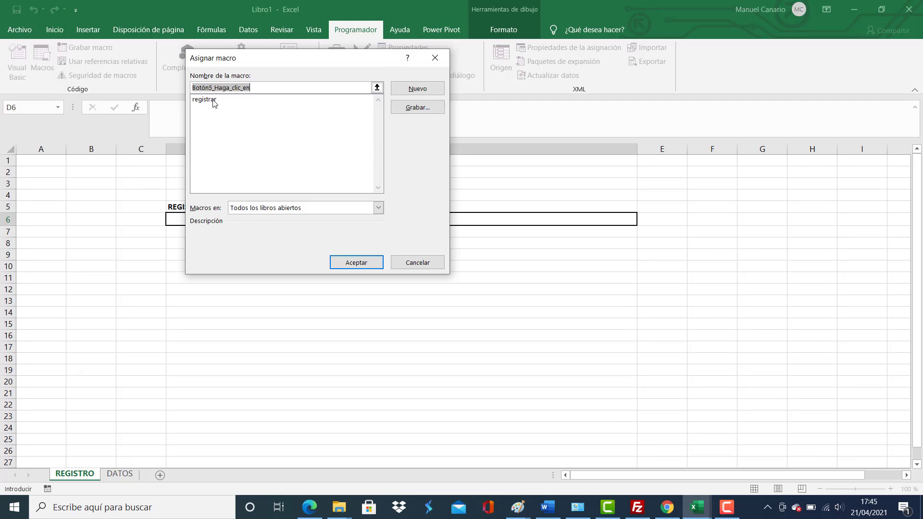
pyautogui.click(215, 102)
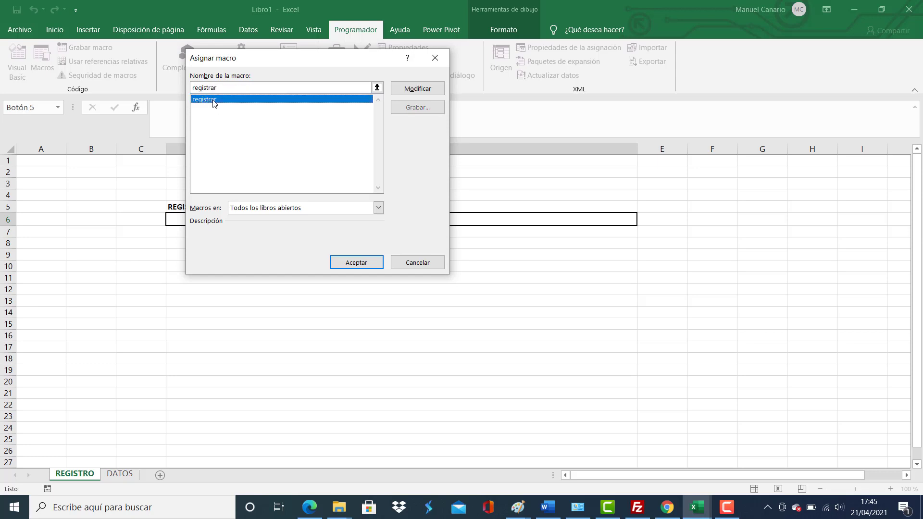
pyautogui.click(356, 262)
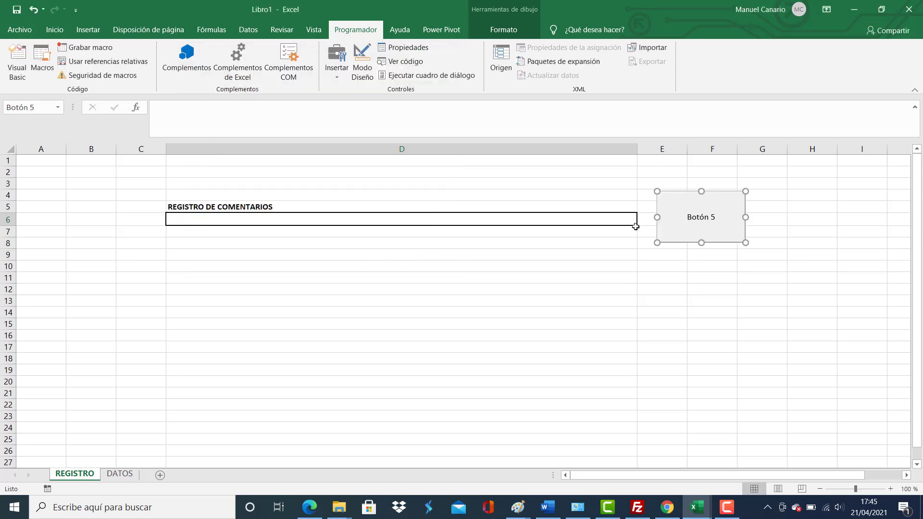
# - Replace the new button's label with REGISTRAR and deselect the button
pyautogui.click(688, 217)
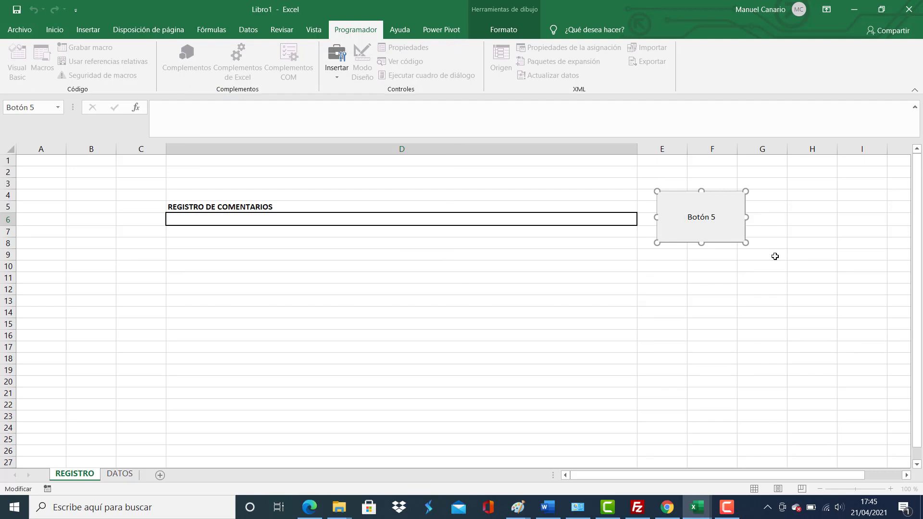
pyautogui.press('Delete')
pyautogui.press('Delete')
pyautogui.press('Delete')
pyautogui.press('Delete')
pyautogui.press('Delete')
pyautogui.press('Delete')
pyautogui.press('Delete')
pyautogui.write('re')
pyautogui.press('BackSpace')
pyautogui.press('BackSpace')
pyautogui.write('REGISTRAR')
pyautogui.click(534, 335)
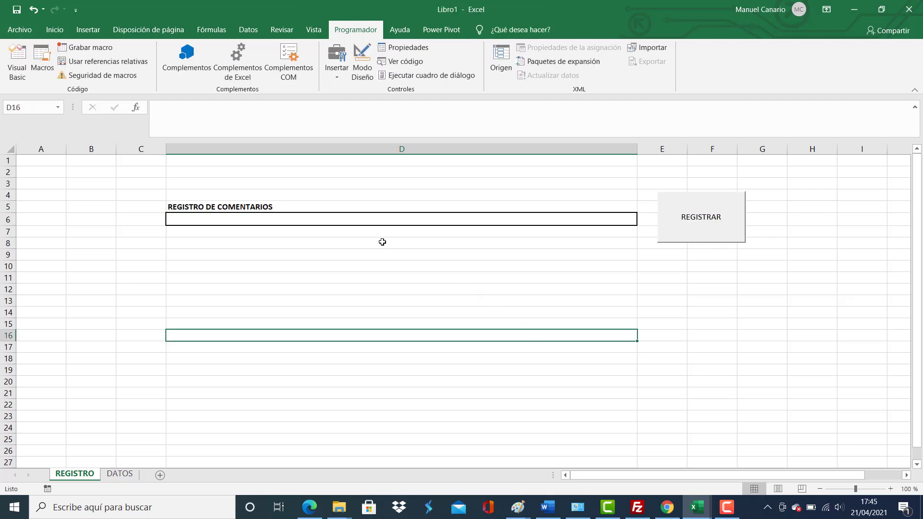
# - Enter "Esto es un comentario 2" in D6, run the REGISTRAR button's macro and check the DATOS sheet
pyautogui.click(355, 220)
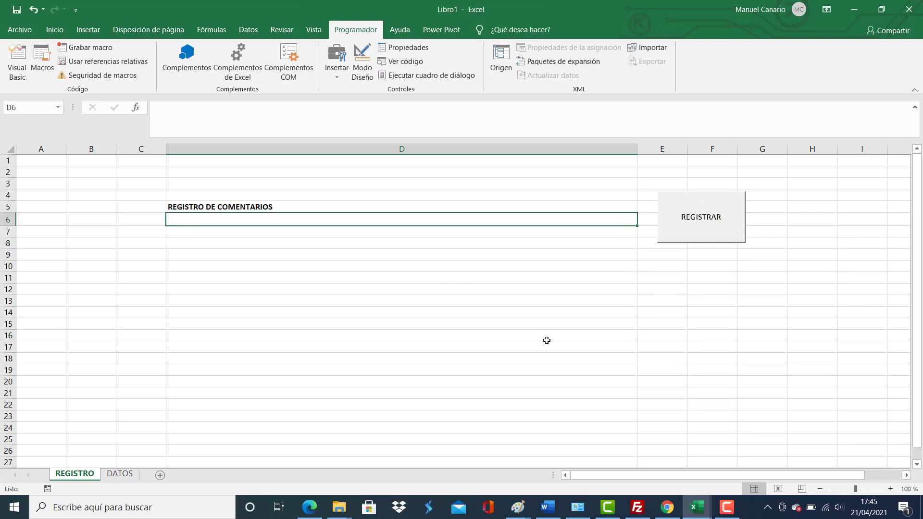
pyautogui.write('e')
pyautogui.write('e')
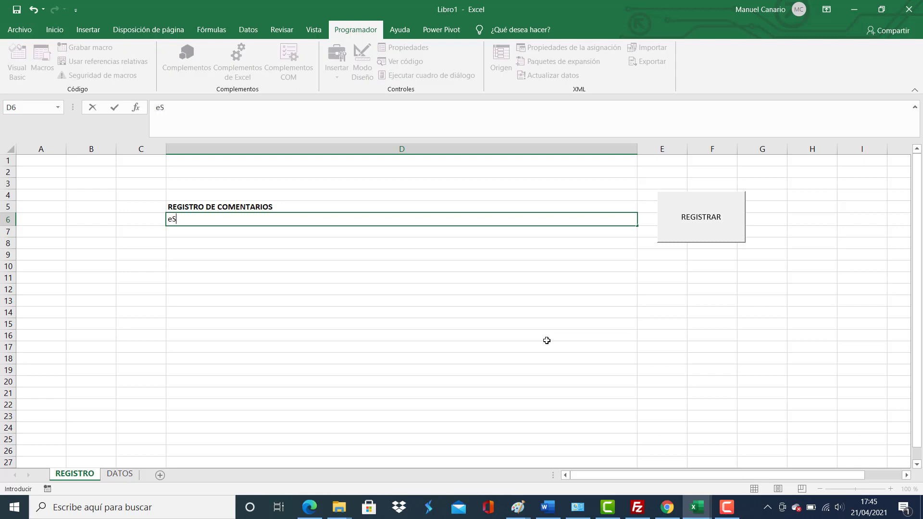
pyautogui.write('sto es un comentario 2')
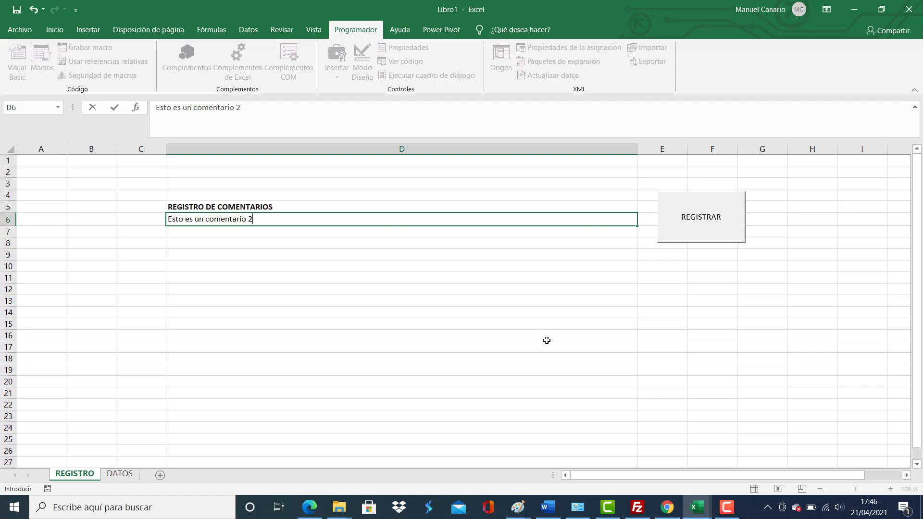
pyautogui.click(698, 234)
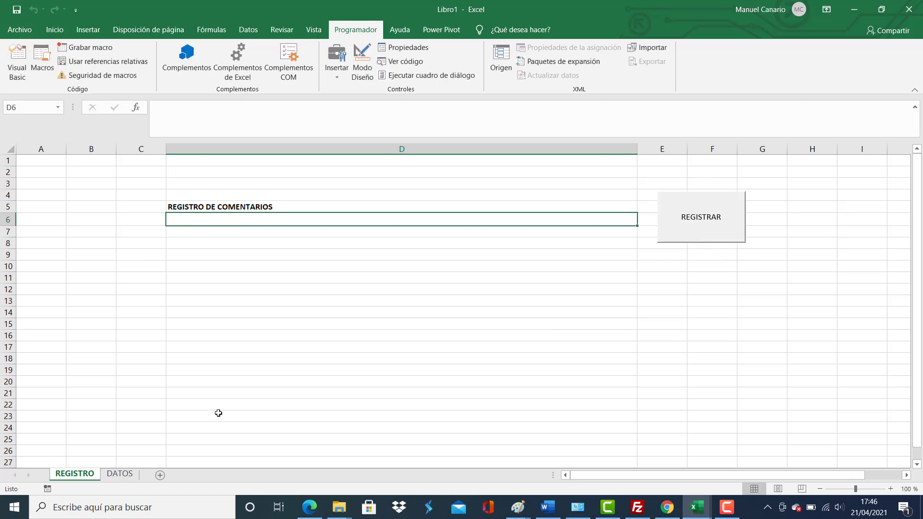
pyautogui.click(120, 474)
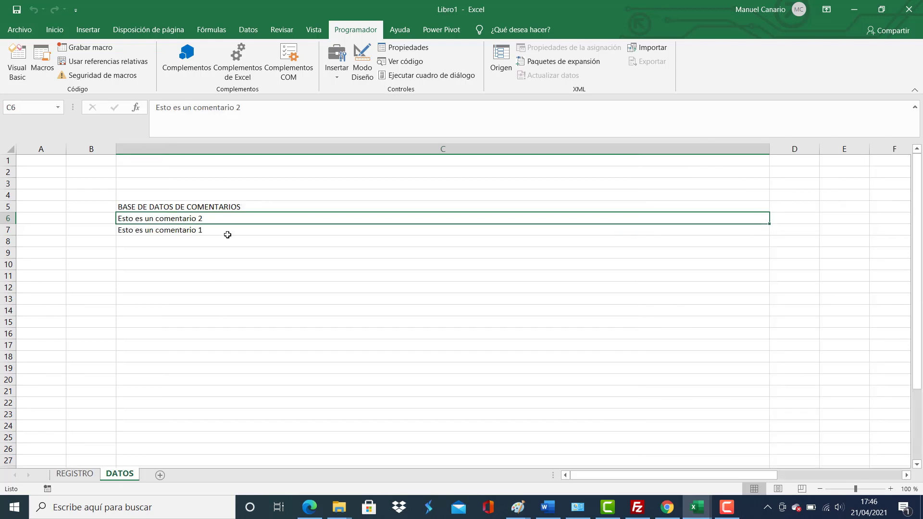
# - Back on the REGISTRO sheet, register "Esto es un comentario 3" from D6 with the REGISTRAR button and check the DATOS sheet
pyautogui.click(89, 476)
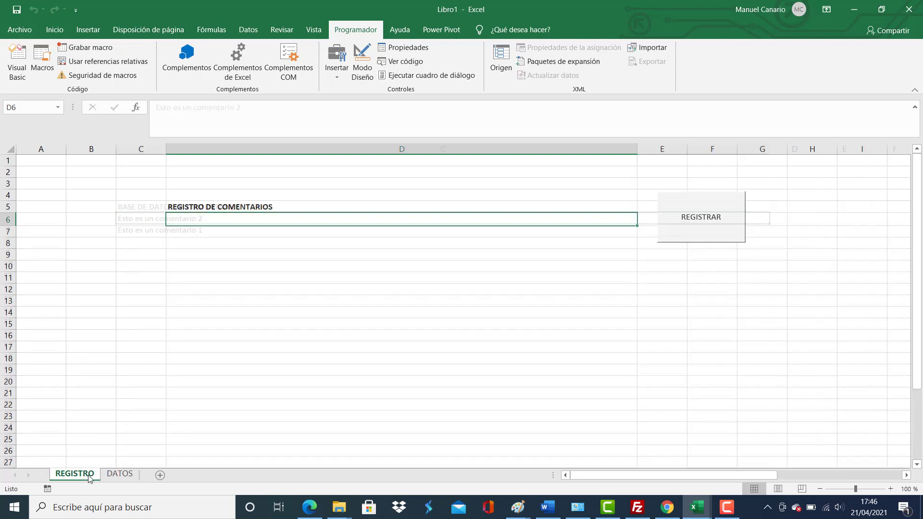
pyautogui.write('Estso e')
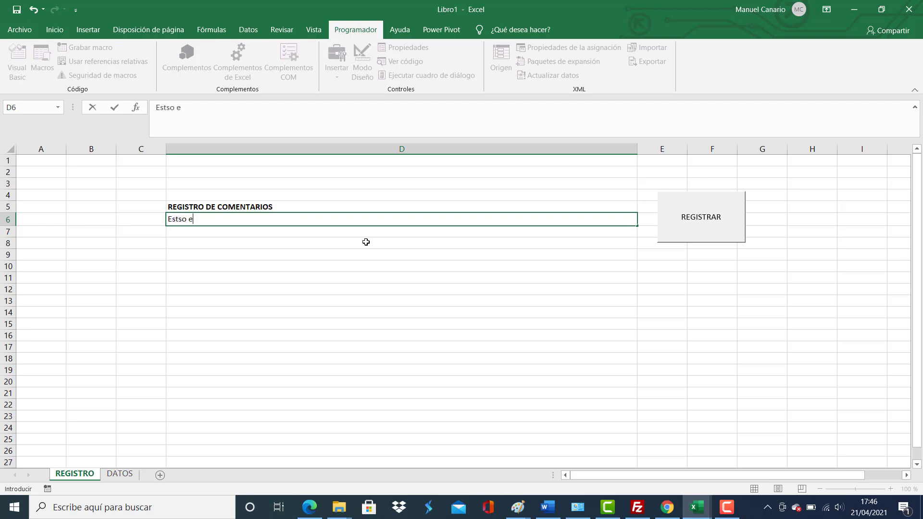
pyautogui.write('s o es un comentario ')
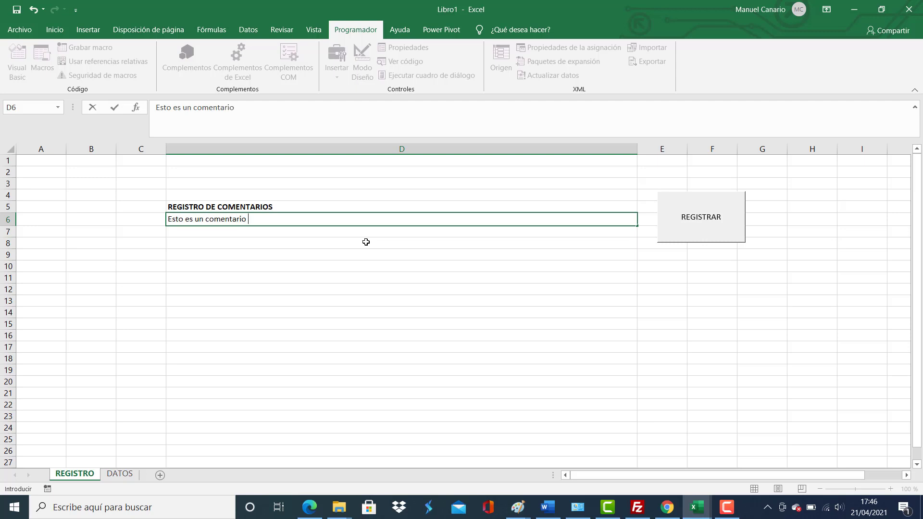
pyautogui.write('3')
pyautogui.click(697, 228)
pyautogui.click(120, 474)
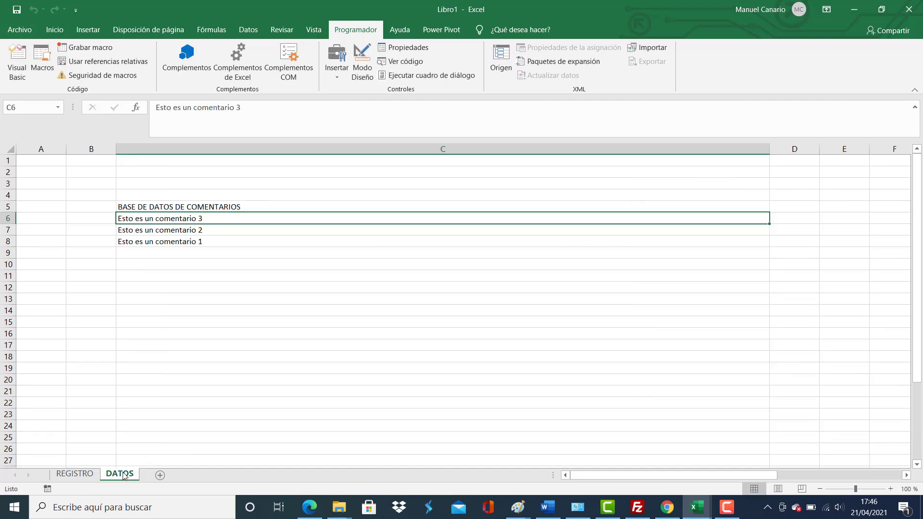